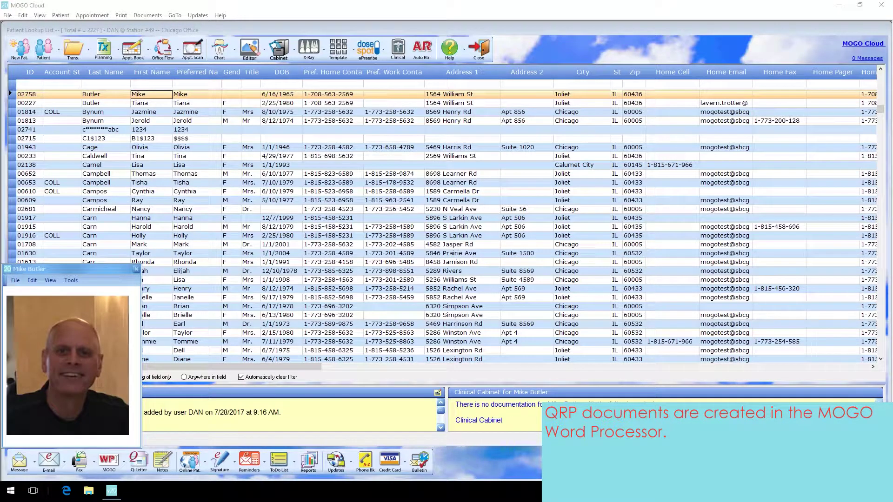
Step: Open the MOGO Word Processor with a blank document and look over its formatting options
{"action": "left_click", "coordinate": [109, 460]}
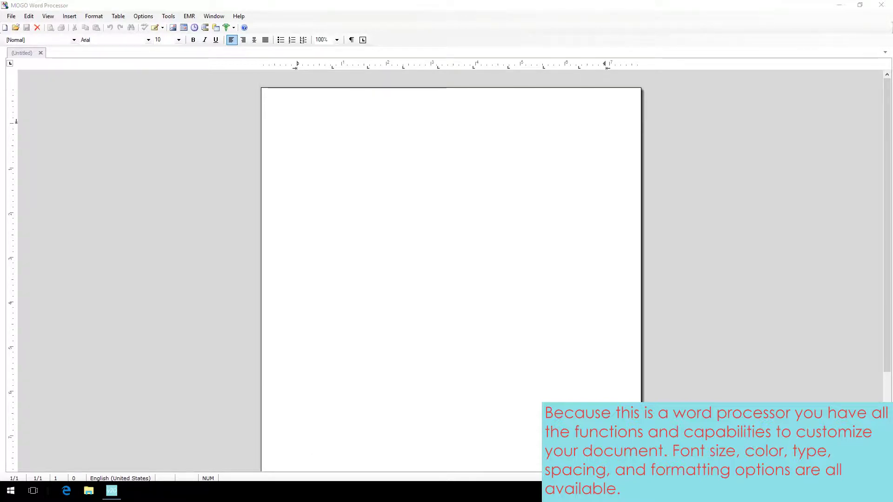
{"action": "left_click", "coordinate": [94, 17]}
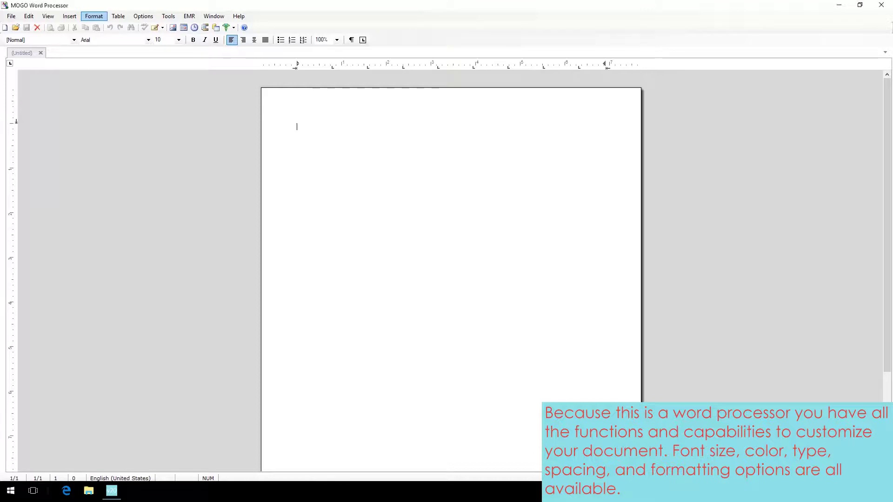
{"action": "left_click", "coordinate": [94, 16]}
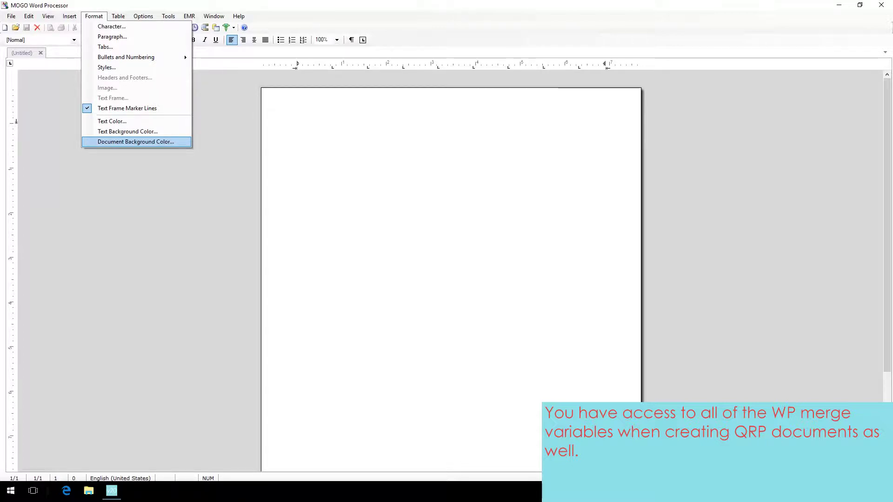
{"action": "left_click", "coordinate": [143, 16]}
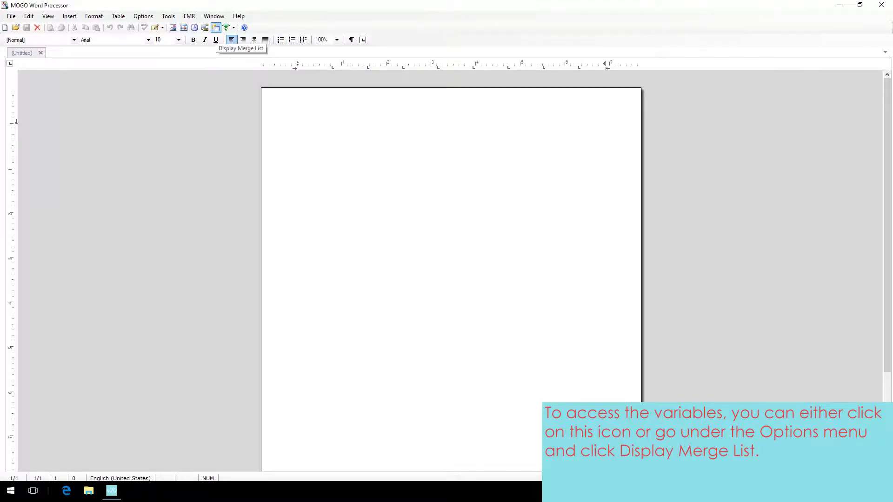
Step: Display the merge list beside the document and choose the patient's full-name variable from the Patient Information group
{"action": "left_click", "coordinate": [216, 27]}
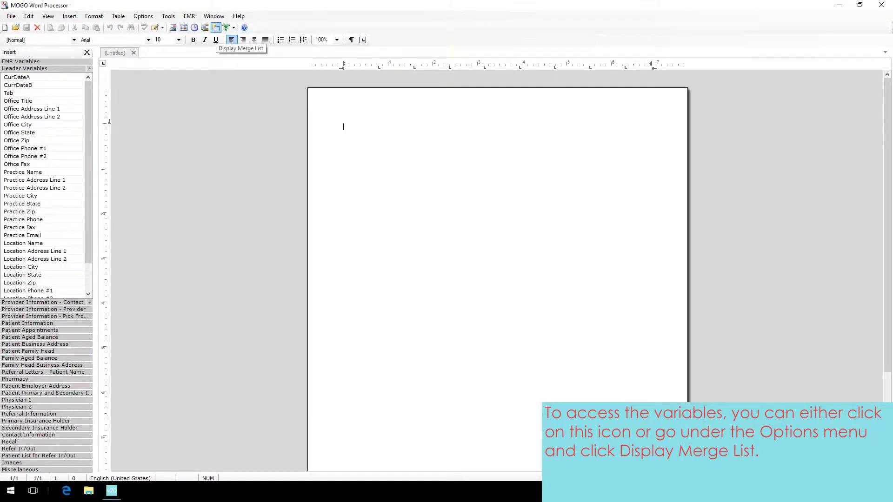
{"action": "left_click", "coordinate": [216, 27]}
{"action": "left_click", "coordinate": [143, 17]}
{"action": "left_click", "coordinate": [143, 16]}
{"action": "left_click", "coordinate": [143, 17]}
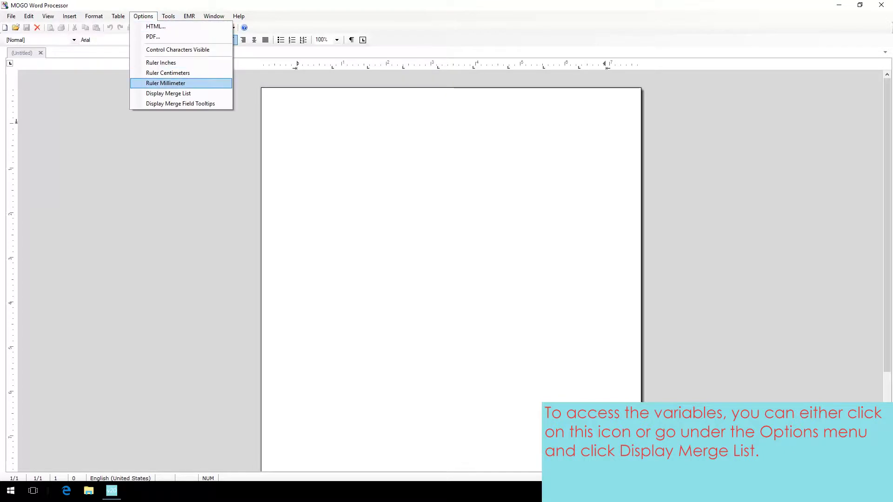
{"action": "left_click", "coordinate": [169, 93]}
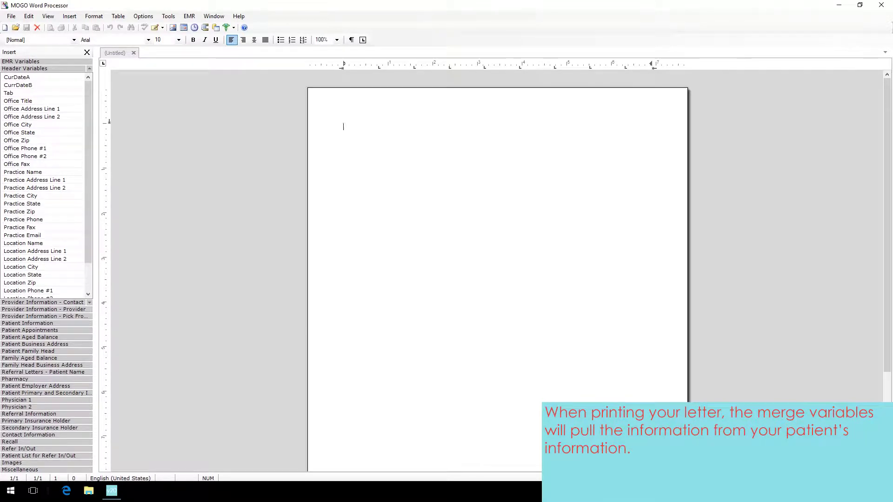
{"action": "left_click", "coordinate": [41, 323]}
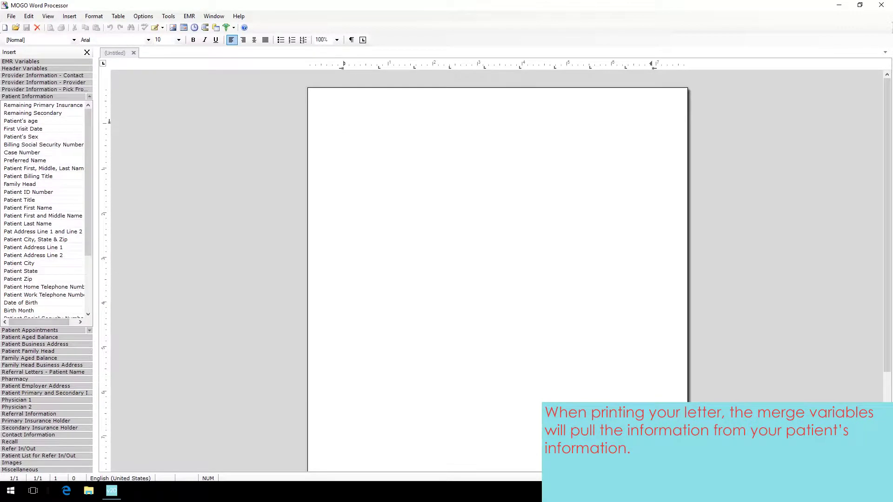
{"action": "left_click", "coordinate": [44, 168]}
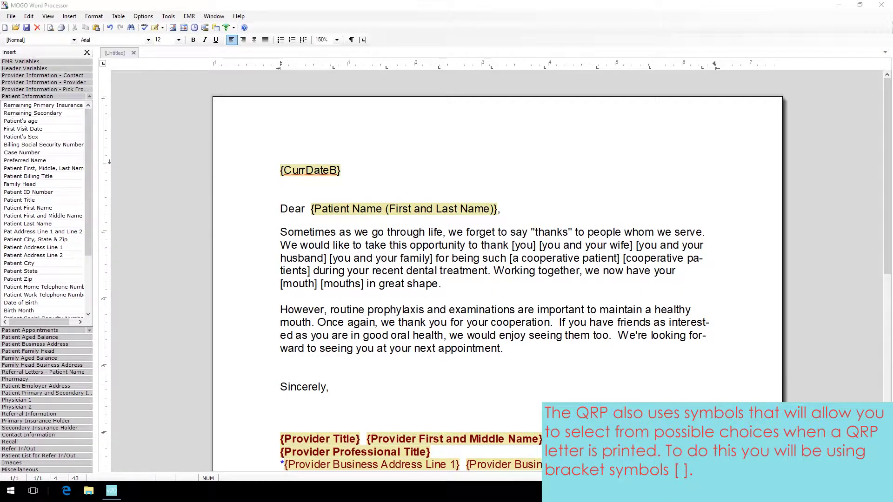
{"action": "left_click_drag", "start_coordinate": [511, 245], "coordinate": [535, 245]}
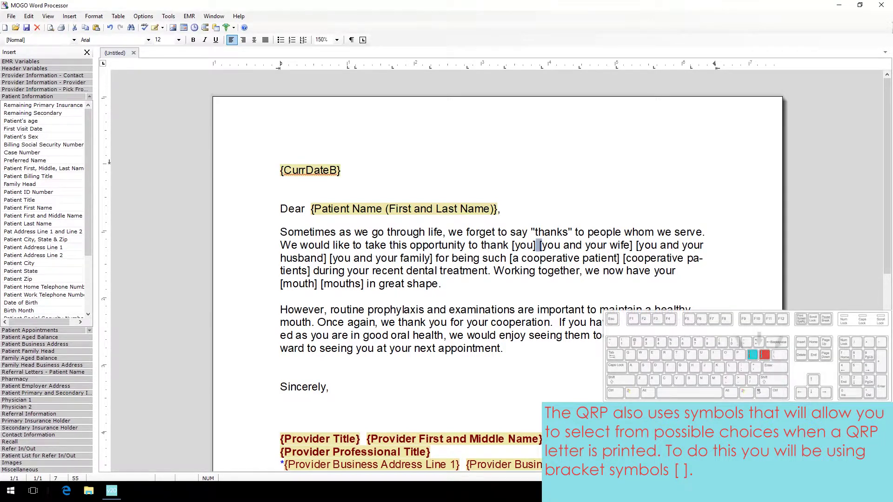
{"action": "left_click_drag", "start_coordinate": [627, 245], "coordinate": [638, 245]}
{"action": "left_click", "coordinate": [678, 245]}
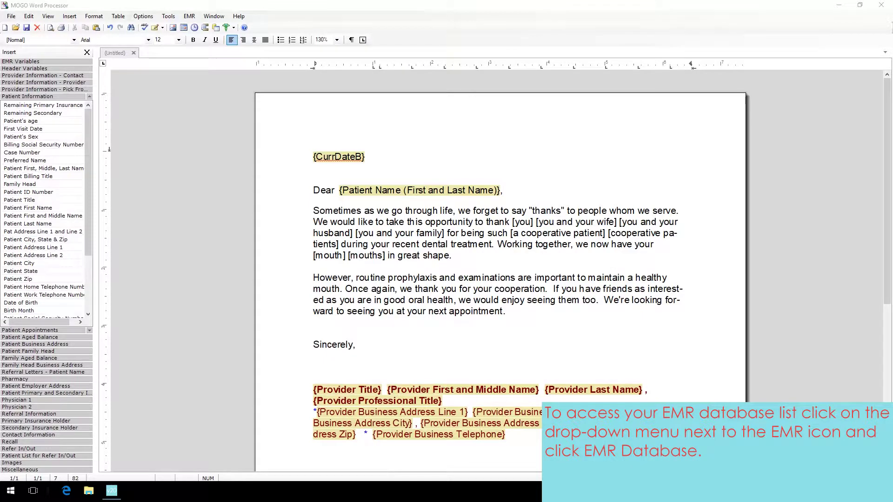
Step: Open the EMR Database list and search it for "recall"
{"action": "left_click", "coordinate": [233, 28]}
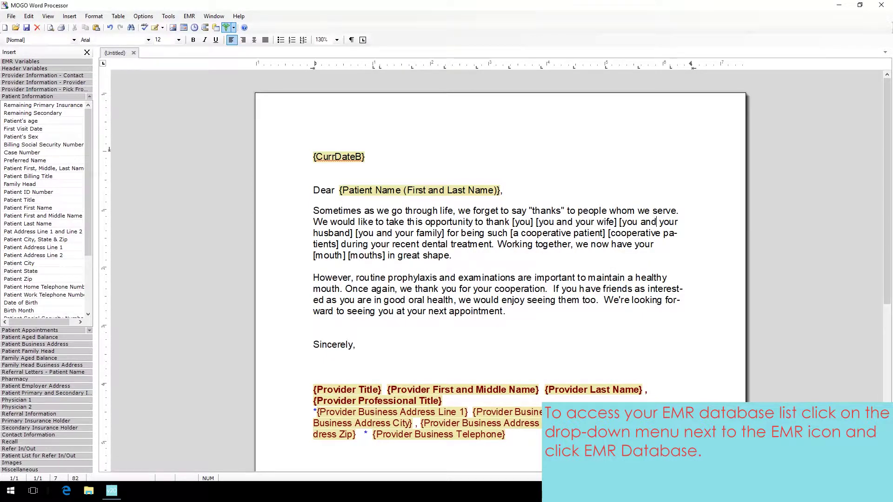
{"action": "left_click", "coordinate": [233, 27]}
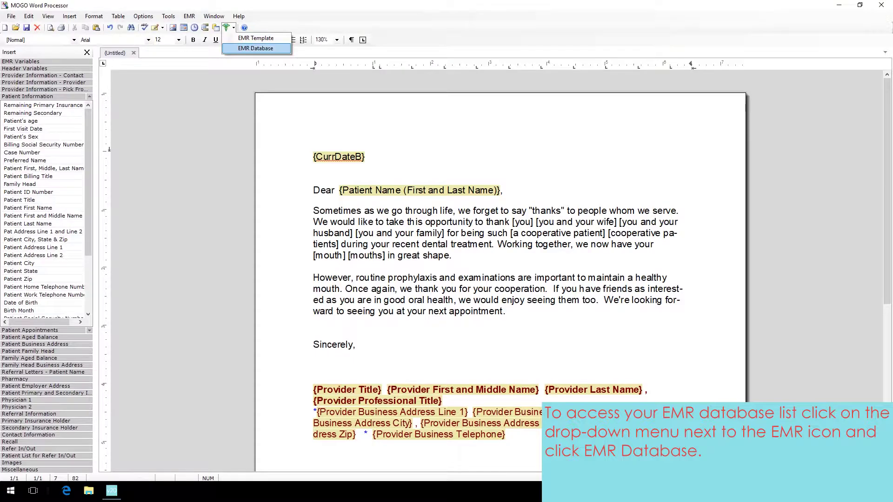
{"action": "left_click", "coordinate": [255, 48]}
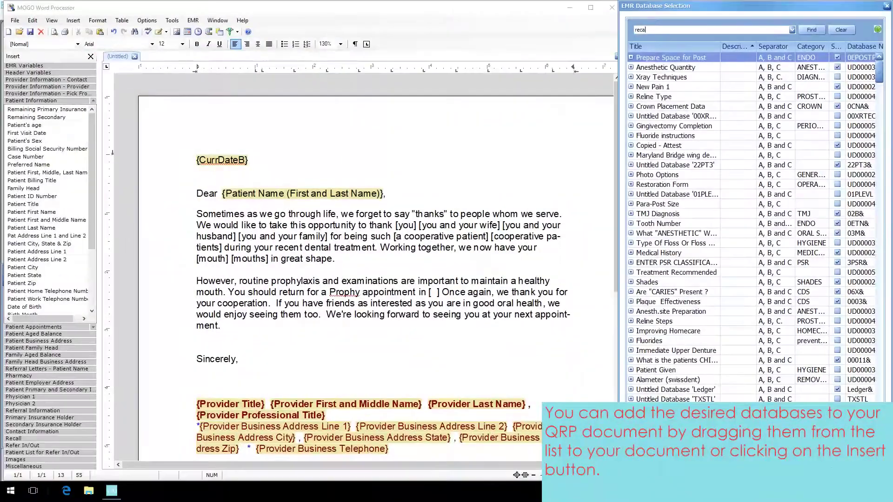
{"action": "key", "text": "Return"}
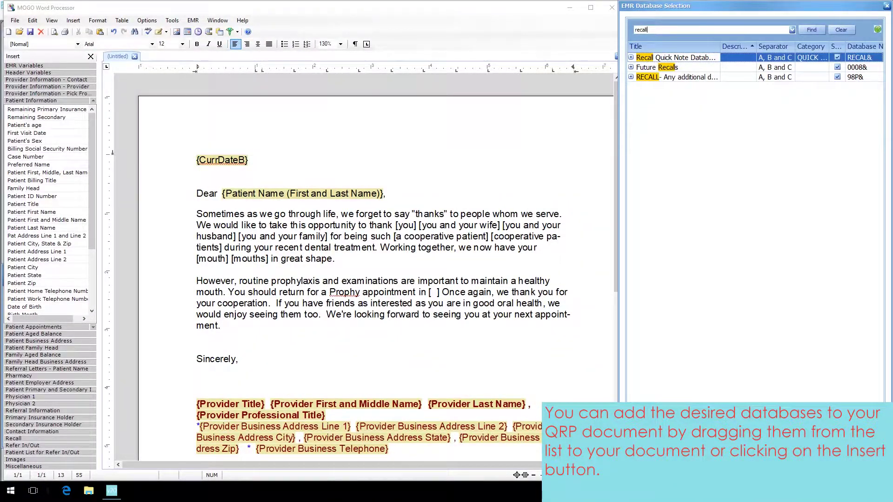
Step: Expand the Future Recalls database and insert it between the empty brackets after "Prophy appointment in" in the second paragraph
{"action": "left_click", "coordinate": [630, 68]}
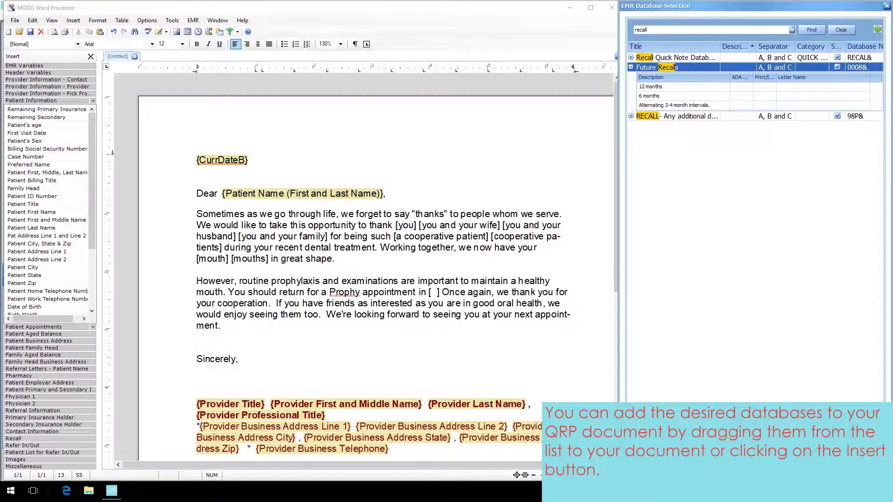
{"action": "left_click", "coordinate": [197, 281]}
{"action": "left_click", "coordinate": [437, 292]}
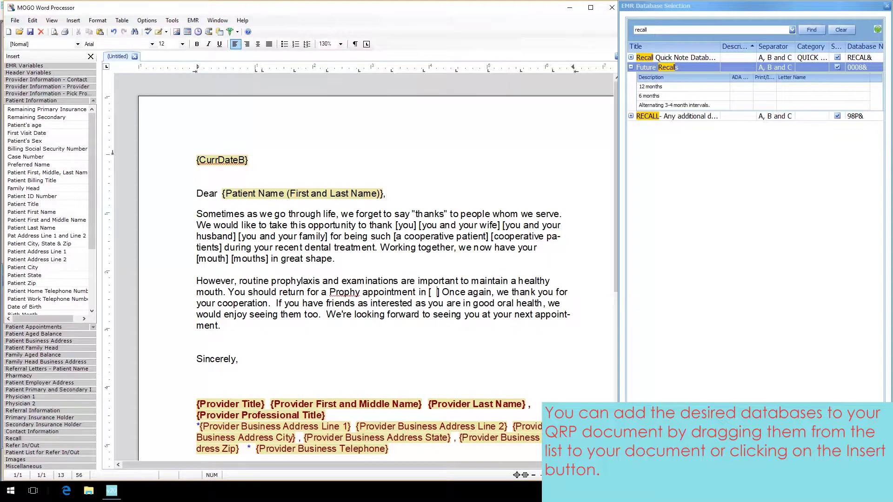
{"action": "left_click_drag", "start_coordinate": [669, 68], "coordinate": [434, 292]}
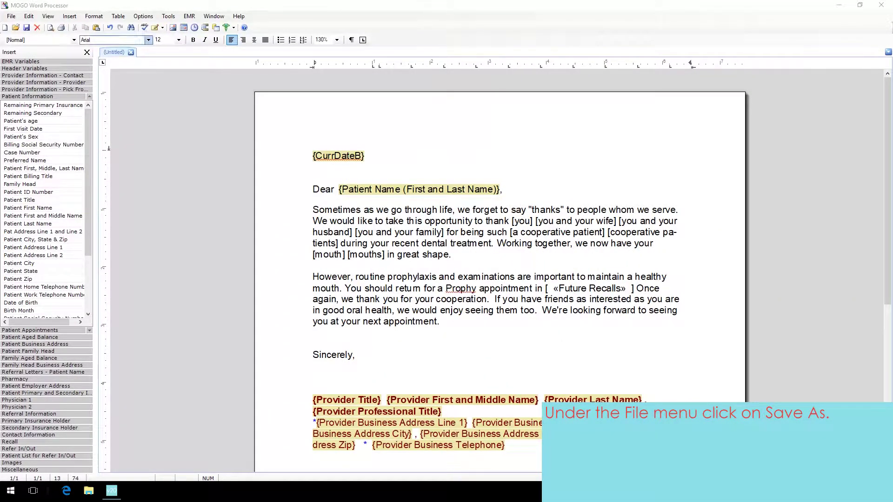
Step: Save the letter as a Rich Text Format file named "prophy thank you" in the data directory's QRPTPL folder
{"action": "left_click", "coordinate": [11, 16]}
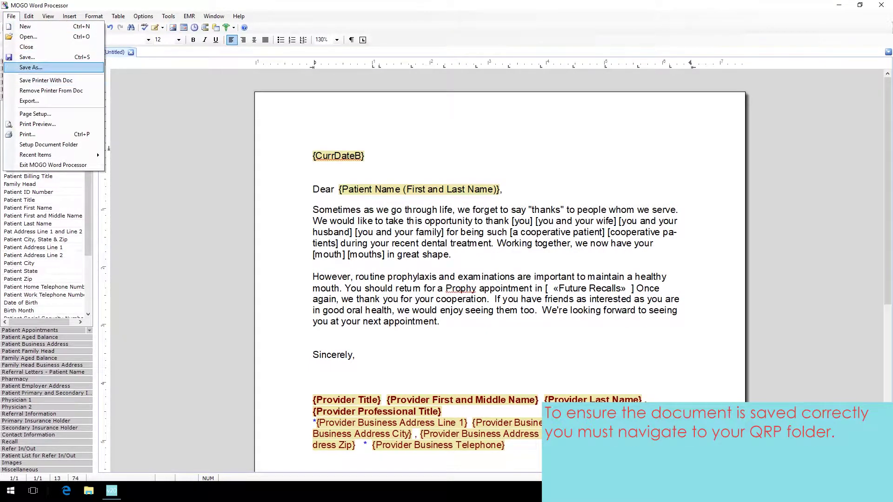
{"action": "left_click", "coordinate": [31, 67]}
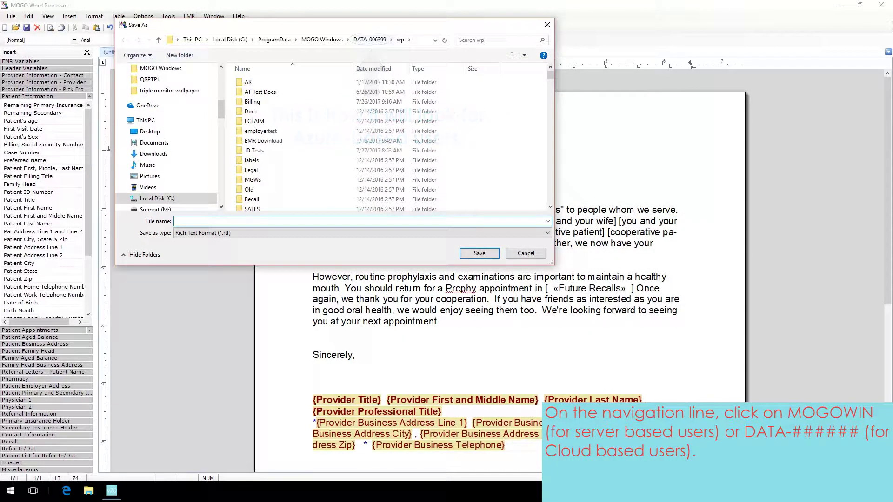
{"action": "left_click", "coordinate": [370, 40]}
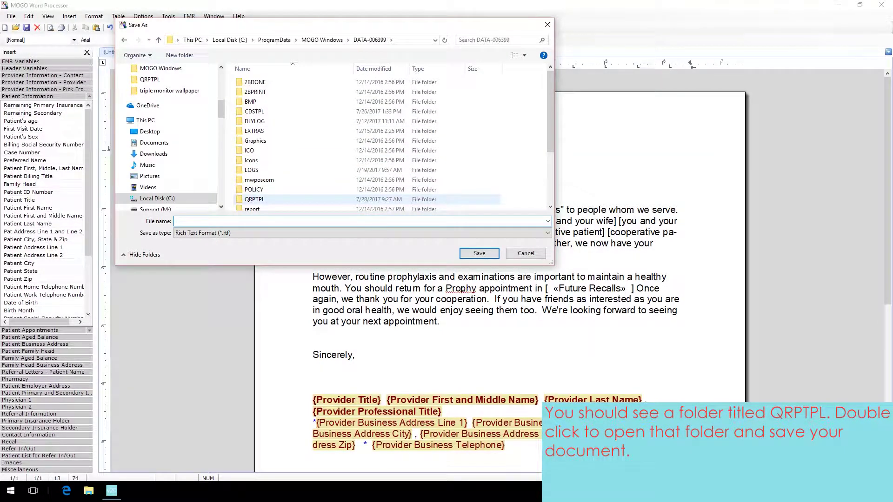
{"action": "left_click", "coordinate": [255, 199]}
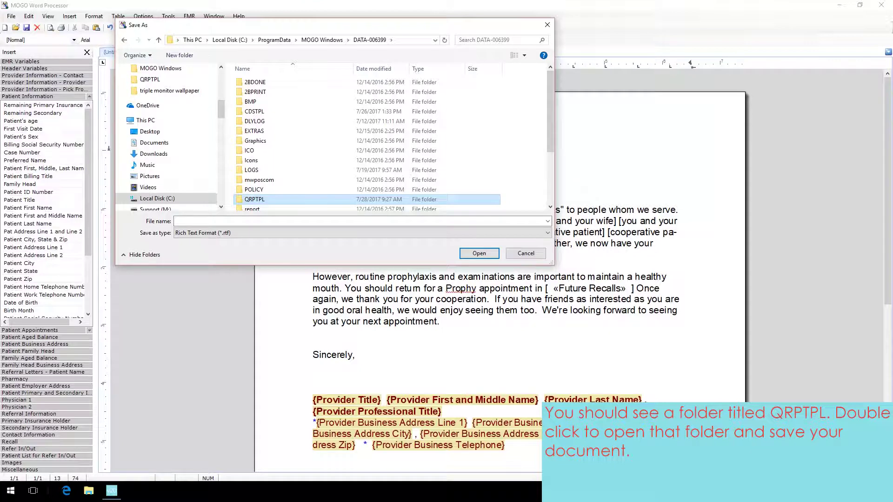
{"action": "double_click", "coordinate": [255, 199]}
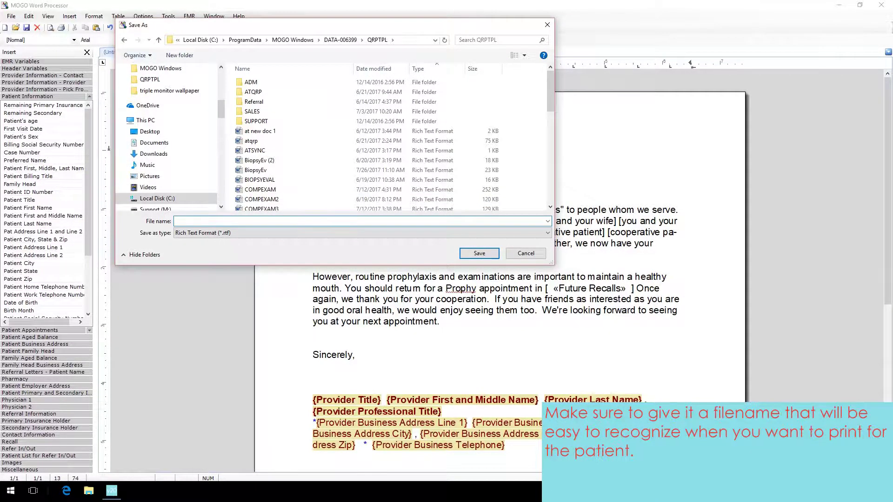
{"action": "type", "text": "prophy thank you"}
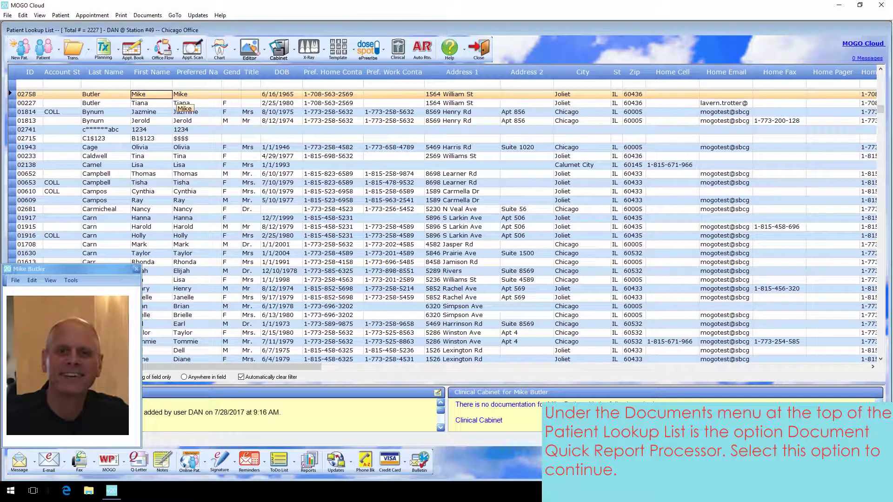
Step: Start the Document Quick Report Processor for the selected patient and open the "prophy thank you" letter from the QRPTPL folder
{"action": "left_click", "coordinate": [147, 15]}
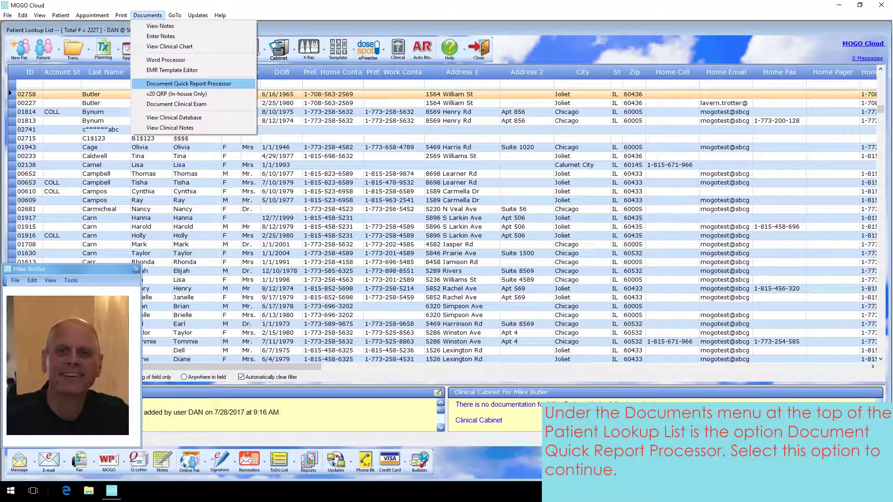
{"action": "left_click", "coordinate": [188, 83]}
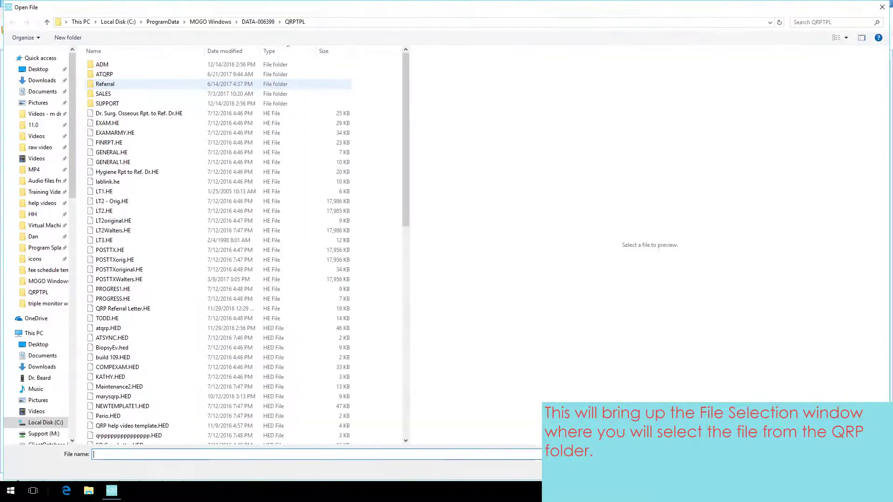
{"action": "left_click_drag", "start_coordinate": [406, 77], "coordinate": [406, 286]}
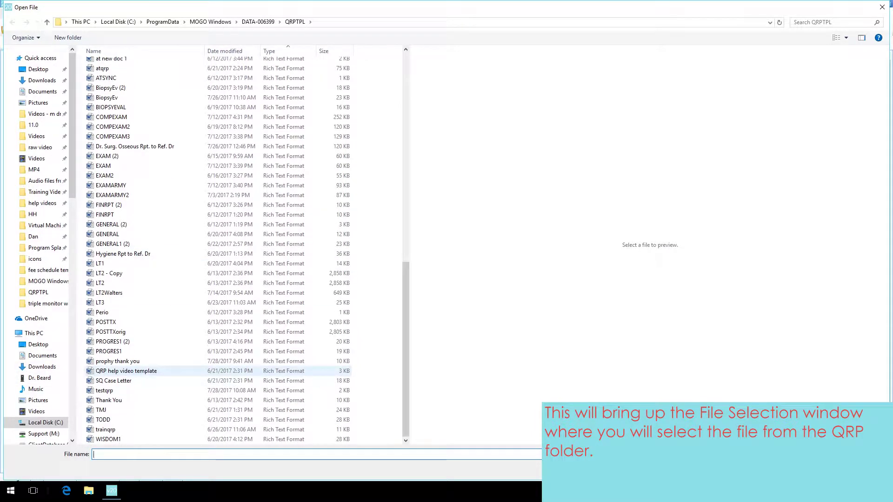
{"action": "left_click", "coordinate": [118, 361]}
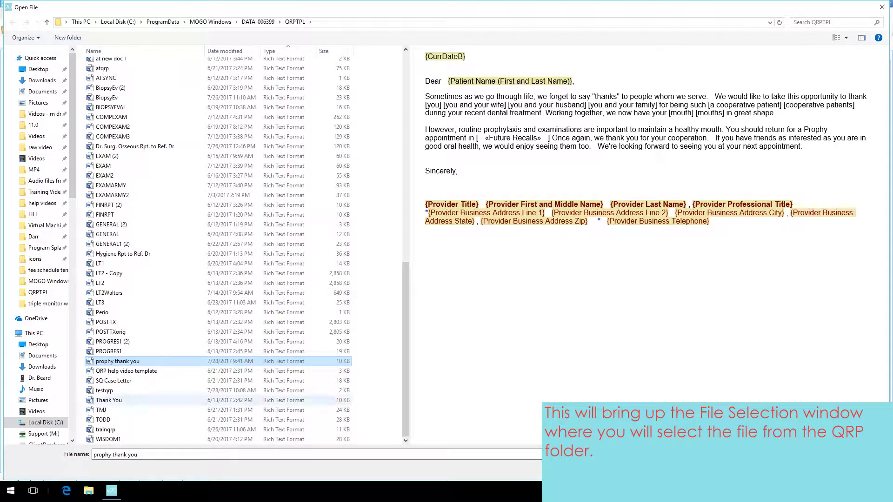
{"action": "left_click", "coordinate": [818, 470]}
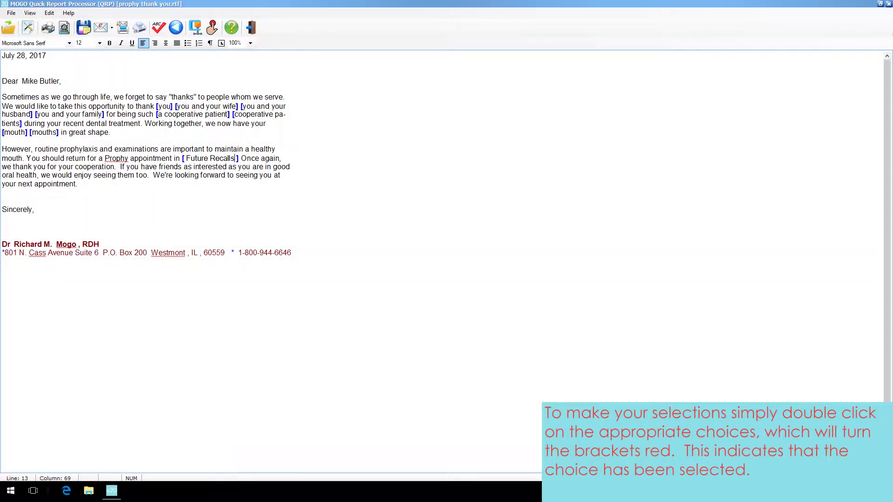
Step: Mark the bracketed "you" choice in the letter's first paragraph as selected, and clear it again
{"action": "double_click", "coordinate": [168, 106]}
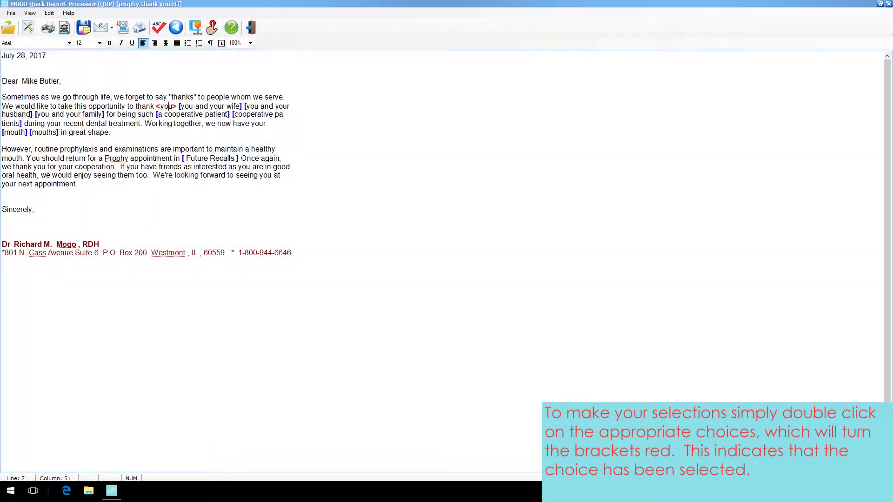
{"action": "double_click", "coordinate": [167, 106]}
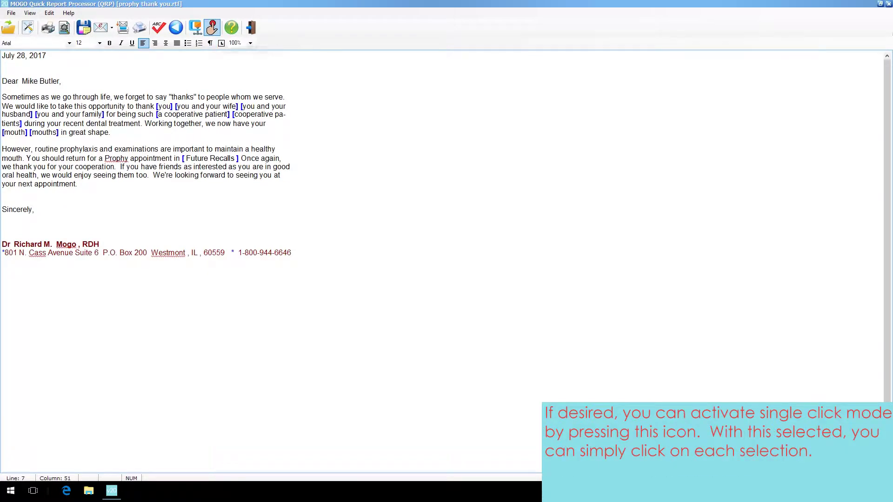
Step: Turn on Single Click Select Mode and select the "you" and "you and your family" choices in the first paragraph
{"action": "left_click", "coordinate": [212, 28]}
{"action": "left_click", "coordinate": [167, 107]}
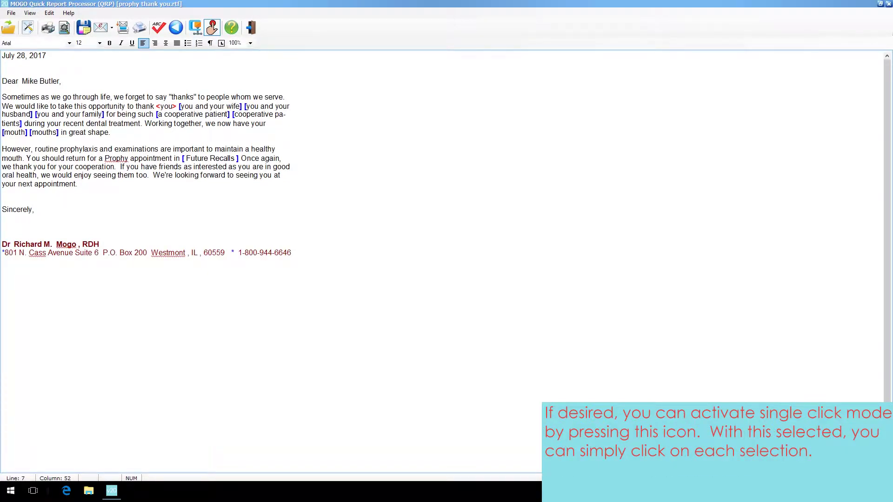
{"action": "left_click", "coordinate": [66, 114]}
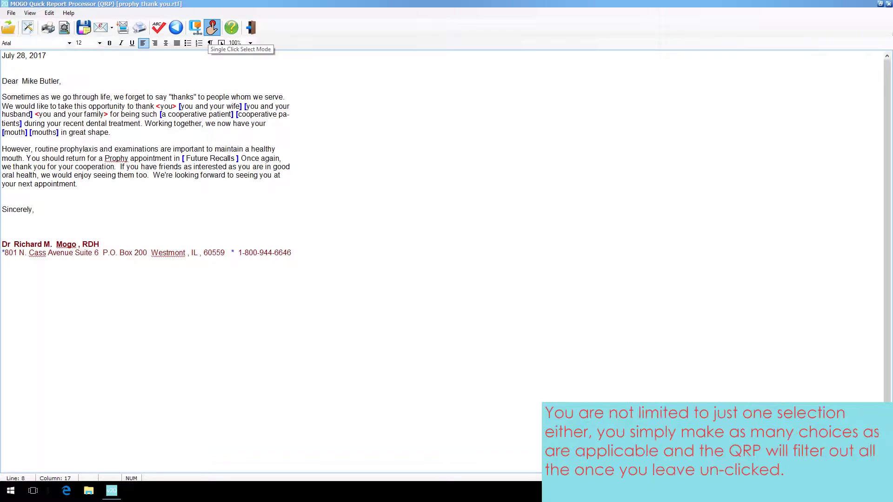
Step: Deselect the "you" and "you and your family" choices in the first paragraph
{"action": "left_click", "coordinate": [170, 107]}
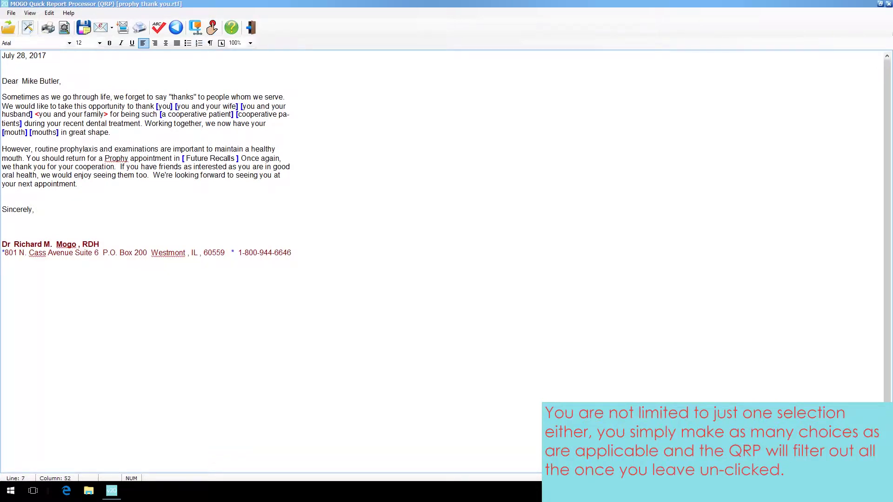
{"action": "left_click", "coordinate": [89, 114]}
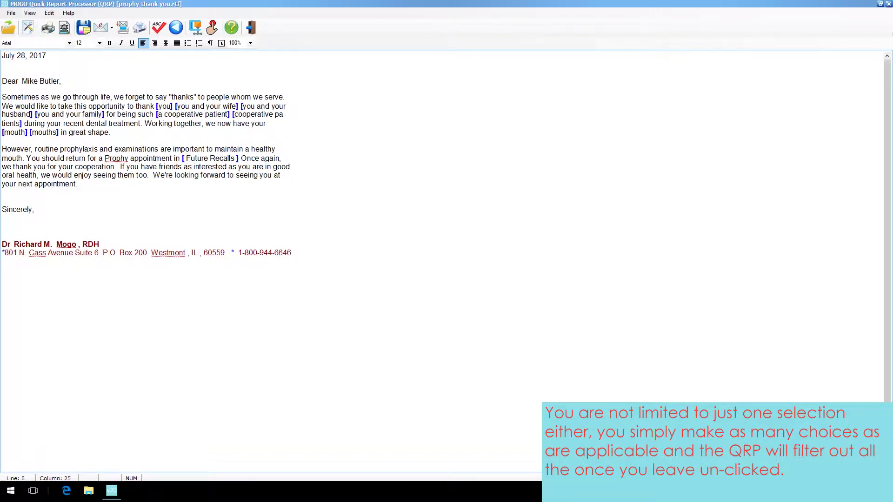
Step: Select the "you", "a cooperative patient" and "mouth" choices in the thank-you letter's first paragraph
{"action": "left_click", "coordinate": [170, 106]}
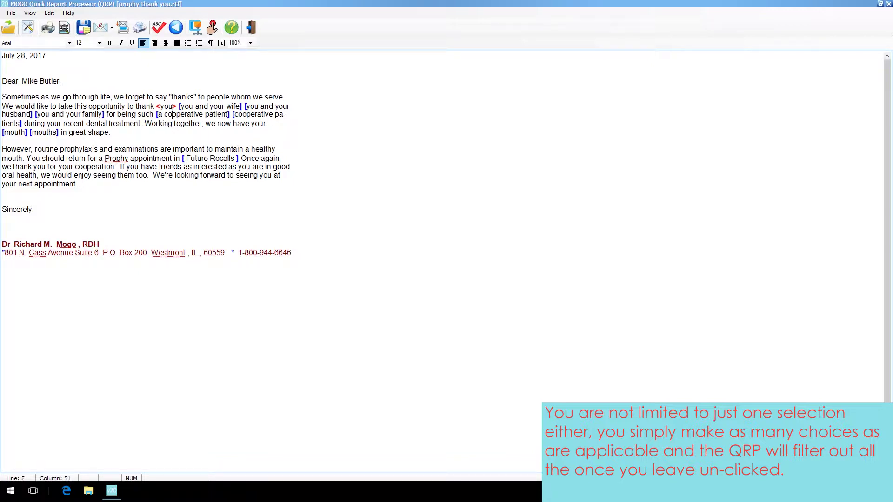
{"action": "left_click", "coordinate": [178, 115]}
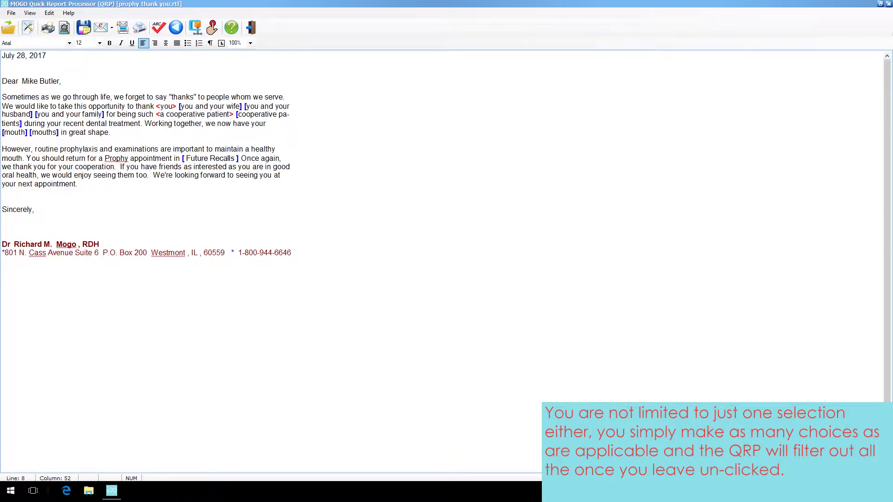
{"action": "left_click", "coordinate": [17, 133]}
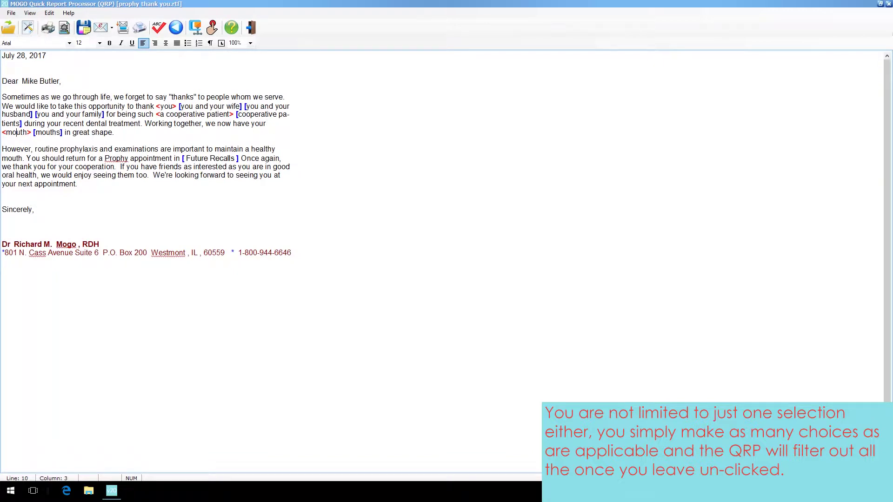
Step: Select the Future Recalls choice in the second paragraph, fill it with "6 months", and close the User Defined Database
{"action": "left_click", "coordinate": [198, 159]}
{"action": "left_click", "coordinate": [203, 159]}
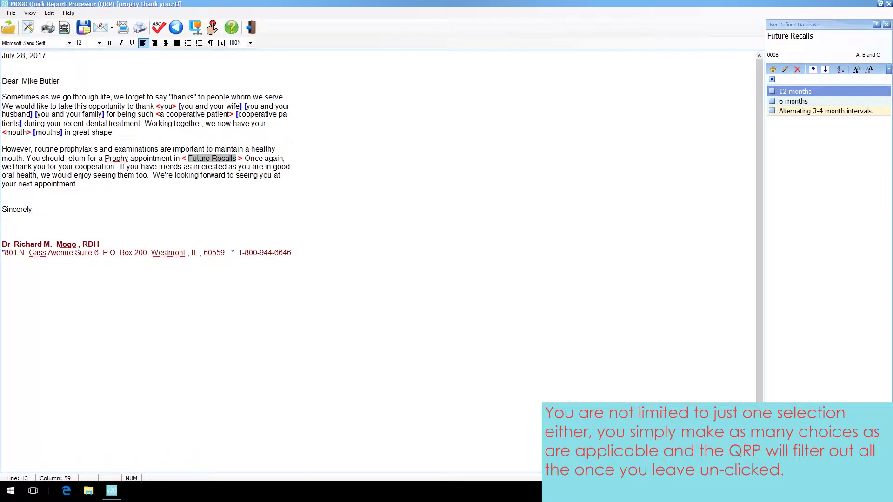
{"action": "left_click", "coordinate": [772, 101]}
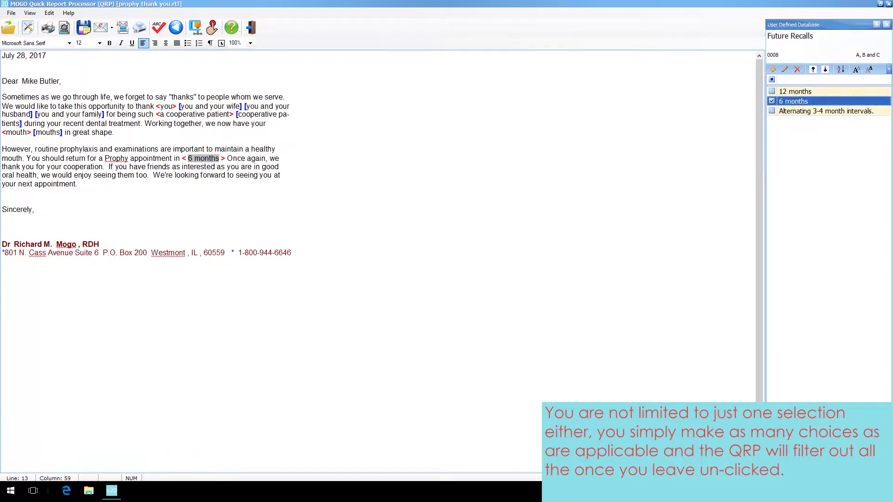
{"action": "left_click", "coordinate": [887, 25]}
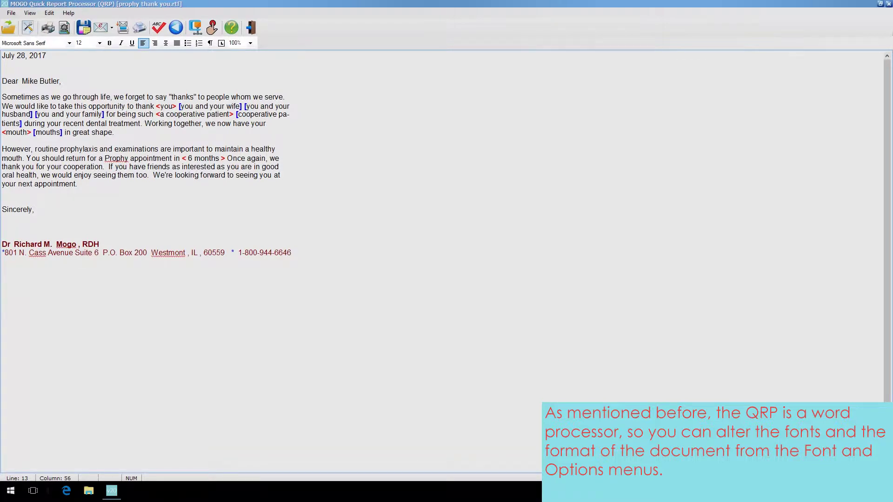
Step: Check the available fonts and font sizes, and pack the QRP document to remove the unselected choices
{"action": "left_click", "coordinate": [69, 43]}
{"action": "left_click", "coordinate": [99, 44]}
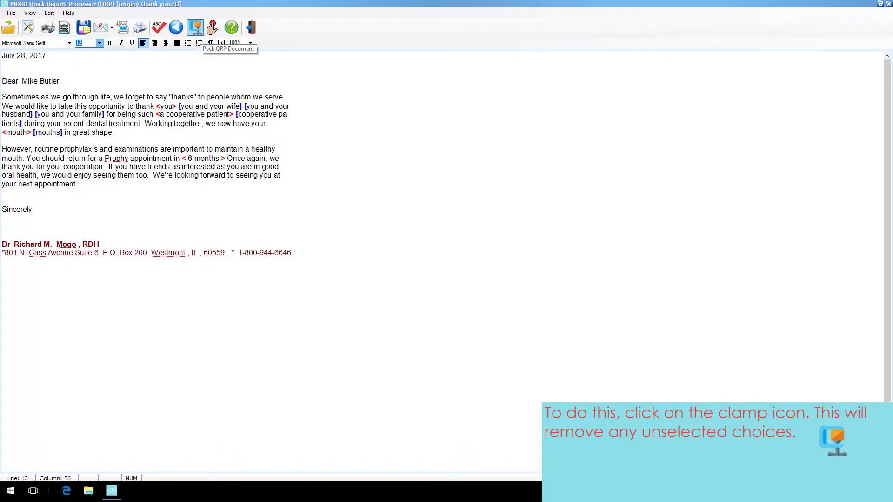
{"action": "left_click", "coordinate": [195, 28]}
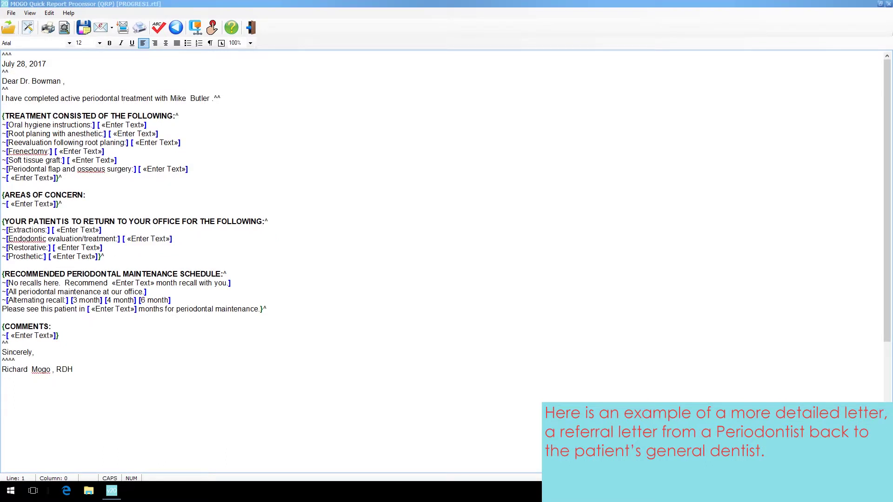
Step: Select the root planing and periodontal flap treatments in the PROGRES1.rtf referral letter, and enter "TOOTH # 13" as the root planing text
{"action": "left_click", "coordinate": [51, 134]}
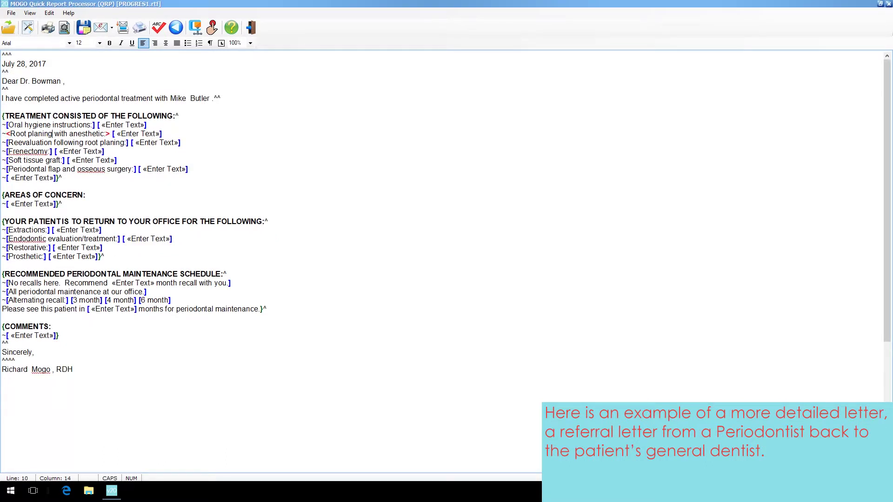
{"action": "left_click", "coordinate": [70, 169]}
{"action": "left_click", "coordinate": [137, 134]}
{"action": "type", "text": "TPP"}
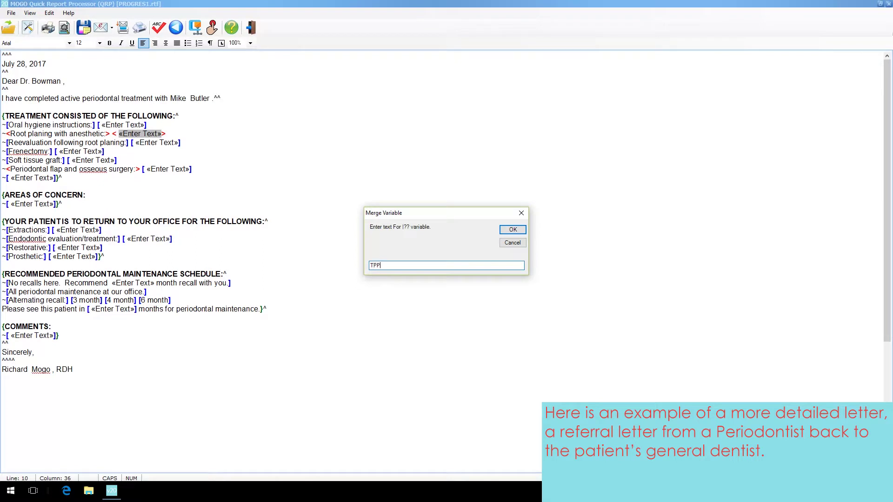
{"action": "key", "text": "BackSpace"}
{"action": "key", "text": "BackSpace"}
{"action": "type", "text": "OOTH # 13"}
{"action": "key", "text": "Return"}
Step: Fill the text variable after "Periodontal flap and osseous surgery:" with "SURGERY WAS SUCCESSFUL"
{"action": "left_click", "coordinate": [166, 169]}
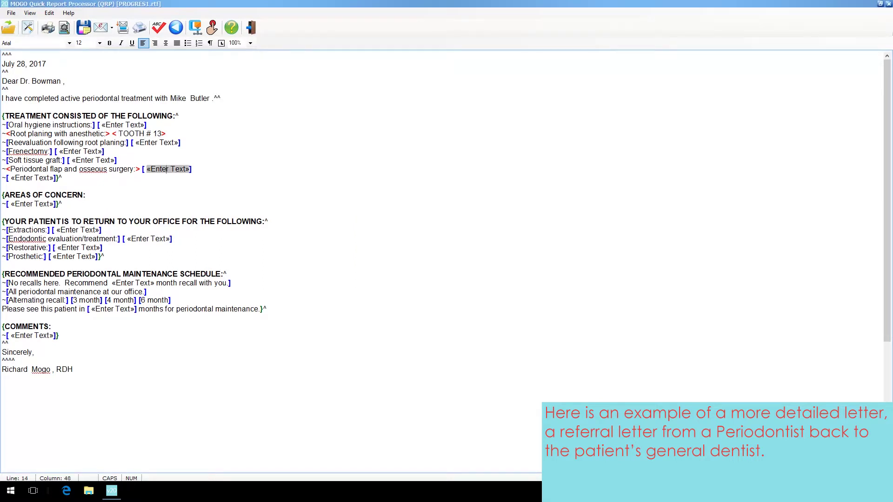
{"action": "left_click", "coordinate": [166, 170]}
{"action": "type", "text": "SURGERY WAS SUCCESSFUL"}
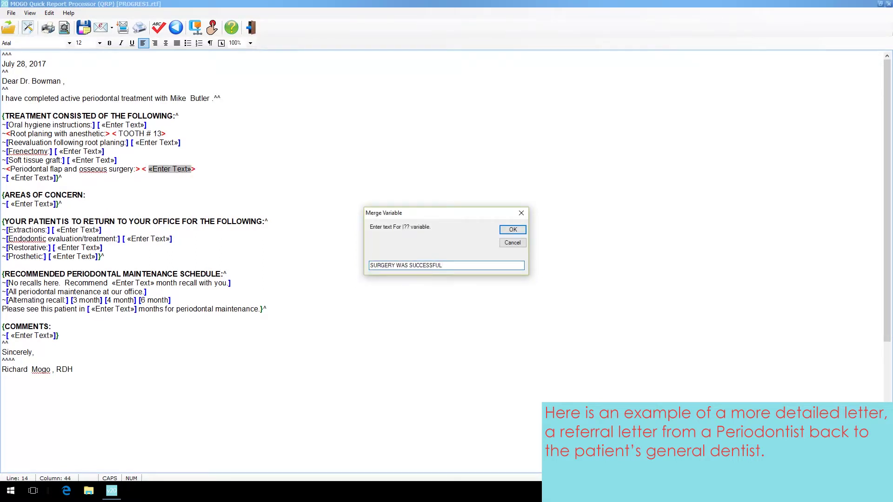
{"action": "key", "text": "Return"}
Step: Fill the text variable under AREAS OF CONCERN with "NONE"
{"action": "left_click", "coordinate": [39, 204]}
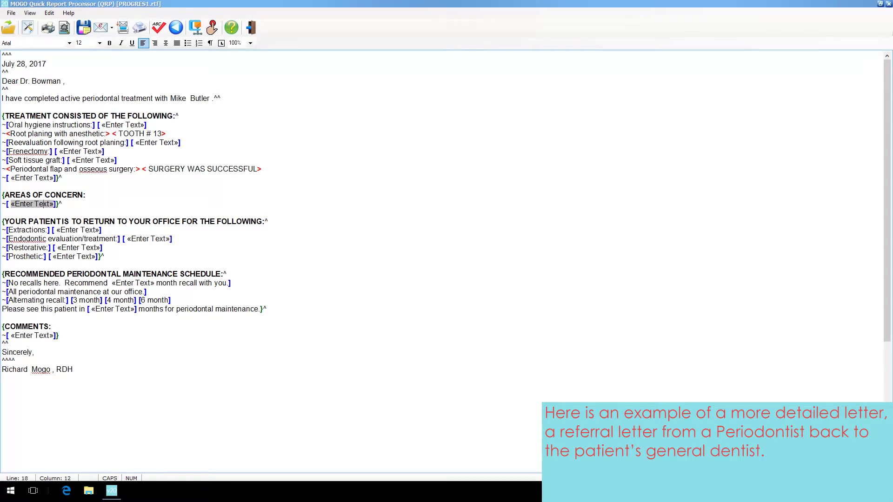
{"action": "left_click", "coordinate": [39, 203]}
{"action": "type", "text": "NONE"}
{"action": "key", "text": "Return"}
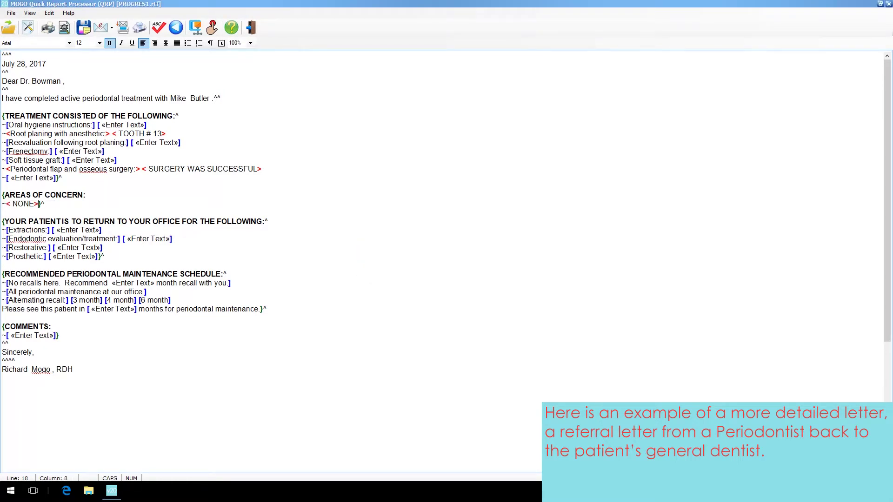
Step: Select "Endodontic evaluation/treatment:" in the patient return section and fill its text variable with "IN THE NEXT 3 MONTHS"
{"action": "double_click", "coordinate": [27, 239]}
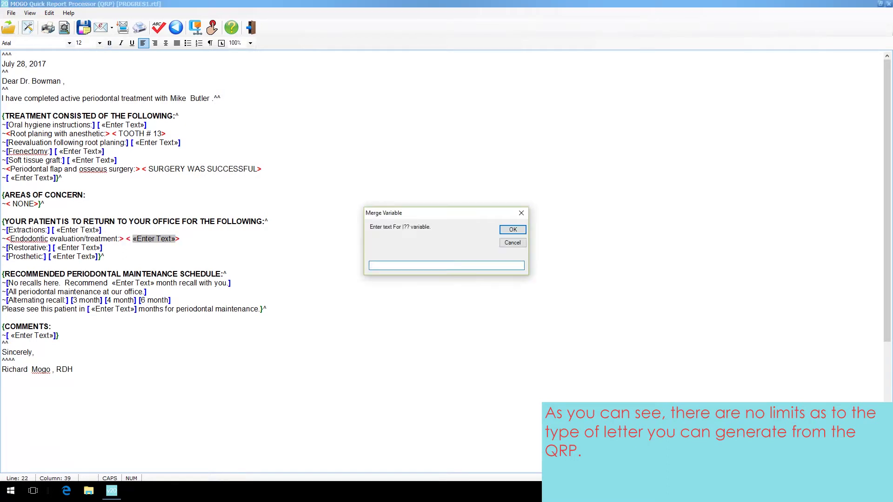
{"action": "type", "text": "IN THE NEXT 3 MONTHS"}
{"action": "key", "text": "Return"}
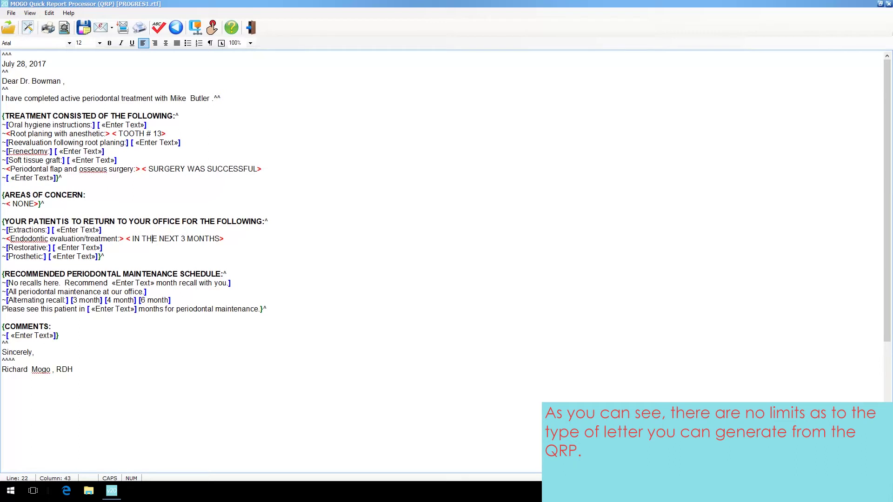
Step: Select "All periodontal maintenance at our office." in the maintenance schedule and enter "NONE" under COMMENTS
{"action": "double_click", "coordinate": [45, 292]}
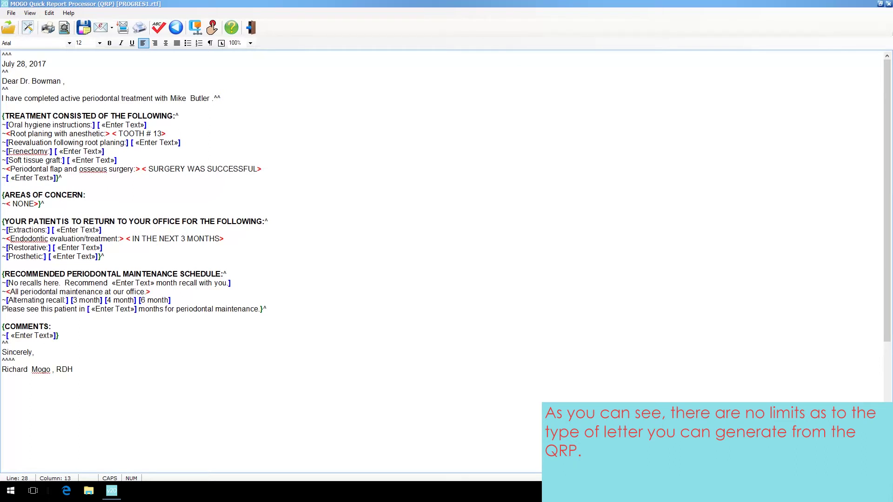
{"action": "double_click", "coordinate": [6, 335]}
{"action": "type", "text": "NONE"}
{"action": "key", "text": "Return"}
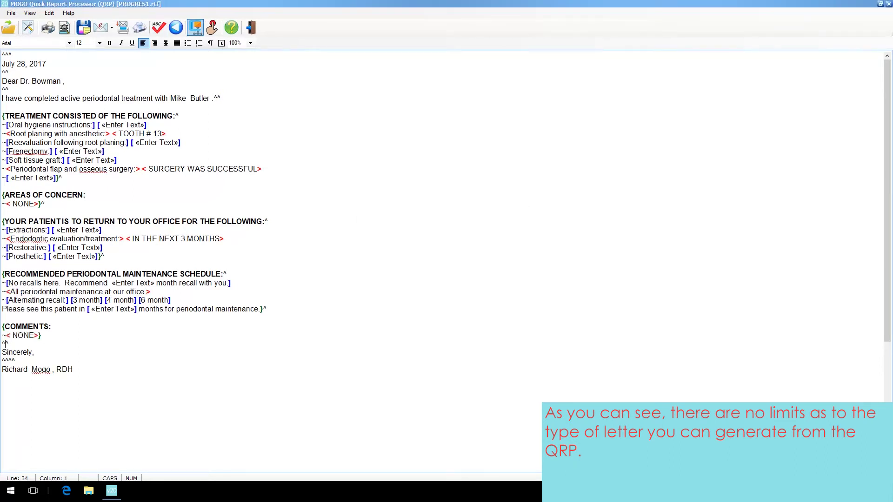